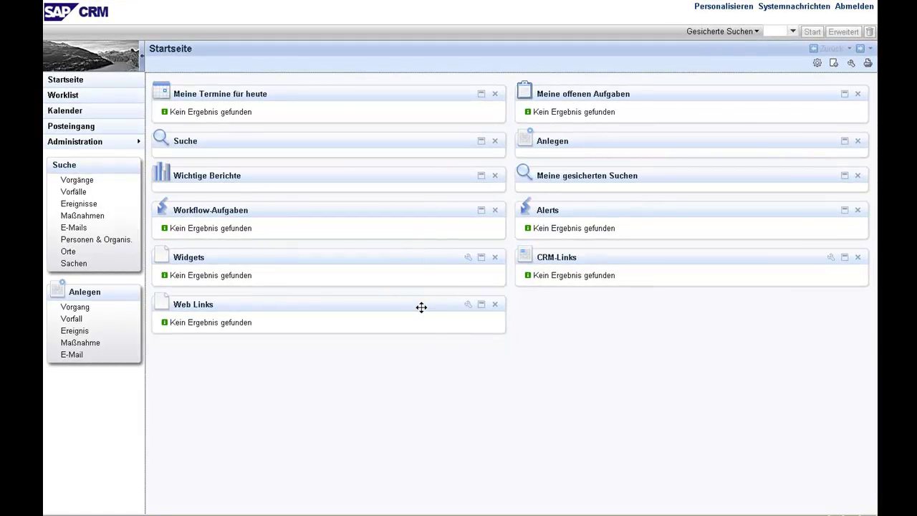
Search persons and organisations, then open applicant 59's record from the results
click(110, 242)
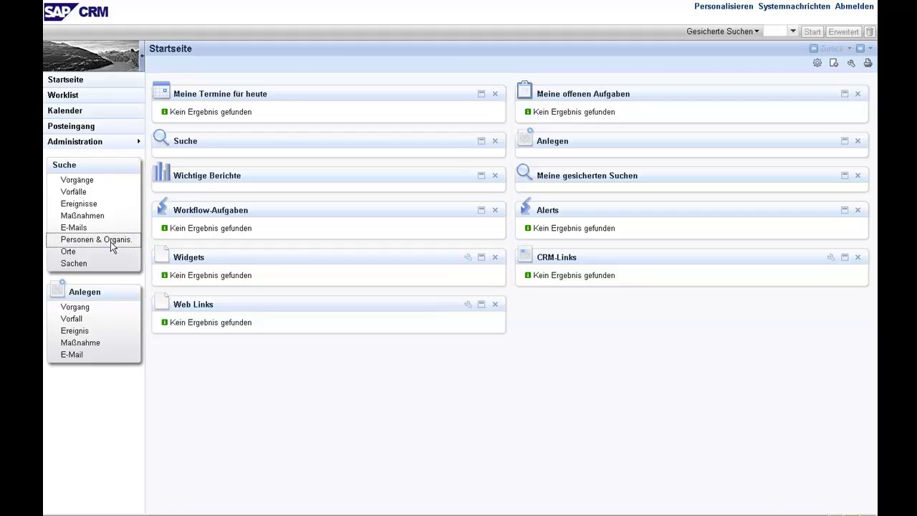
click(171, 209)
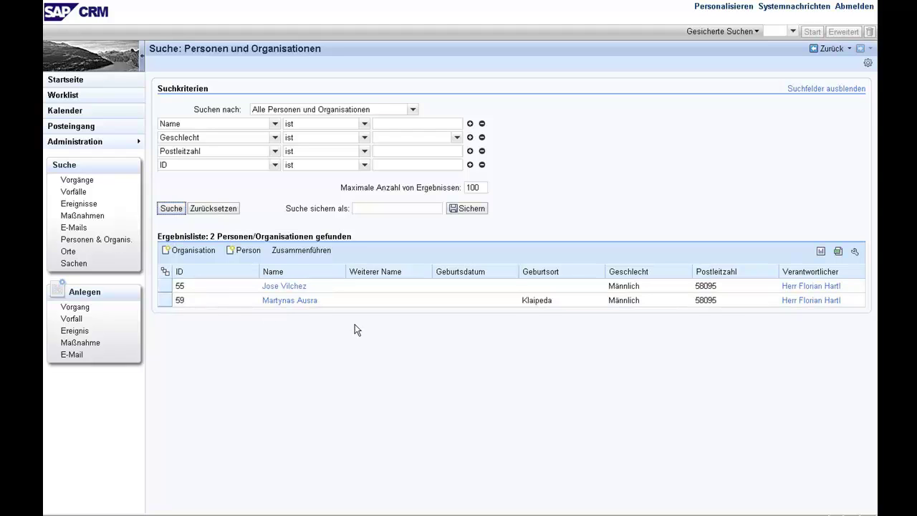
click(287, 301)
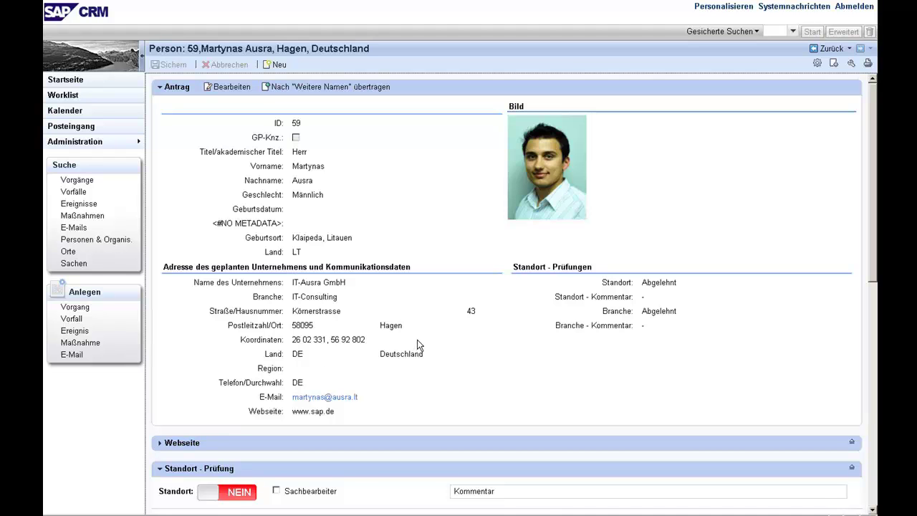
Expand the Webseite assignment block to show the embedded company website
scroll(416, 339, down, 1)
scroll(417, 339, down, 2)
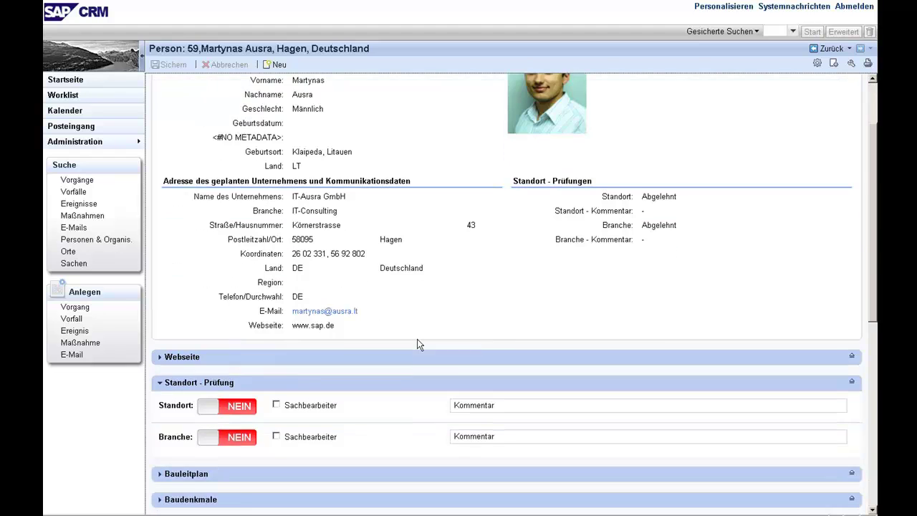
scroll(377, 301, down, 2)
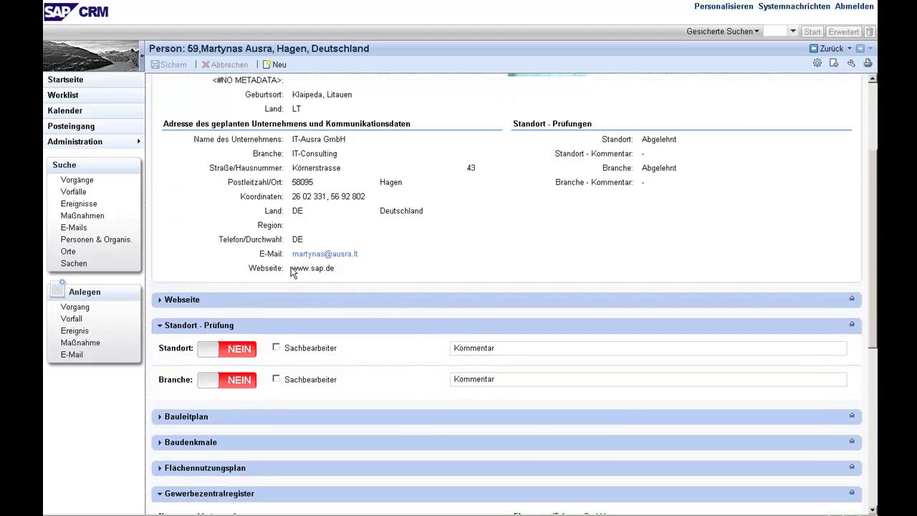
click(161, 301)
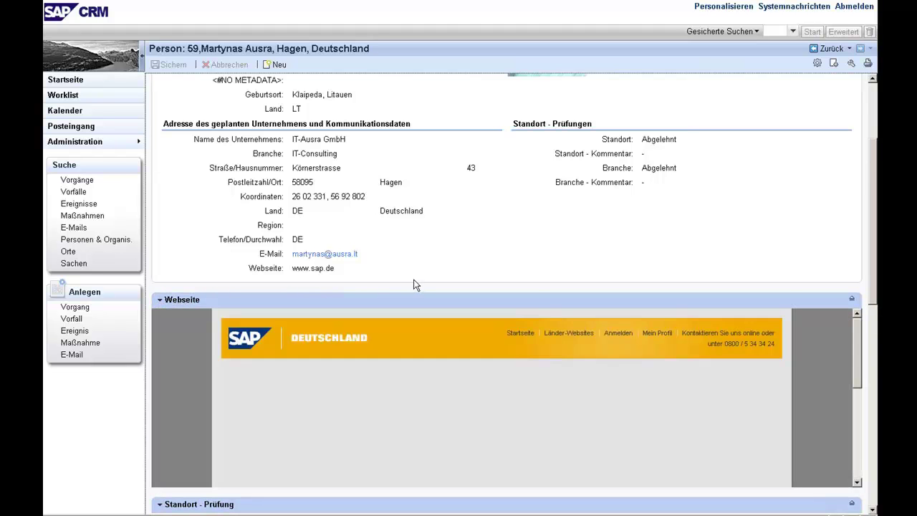
scroll(549, 282, down, 1)
scroll(549, 281, down, 2)
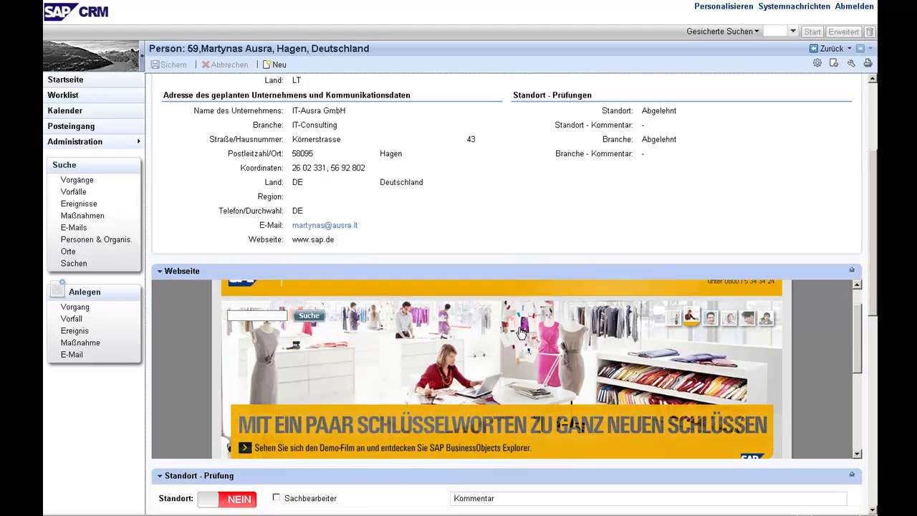
scroll(427, 177, up, 2)
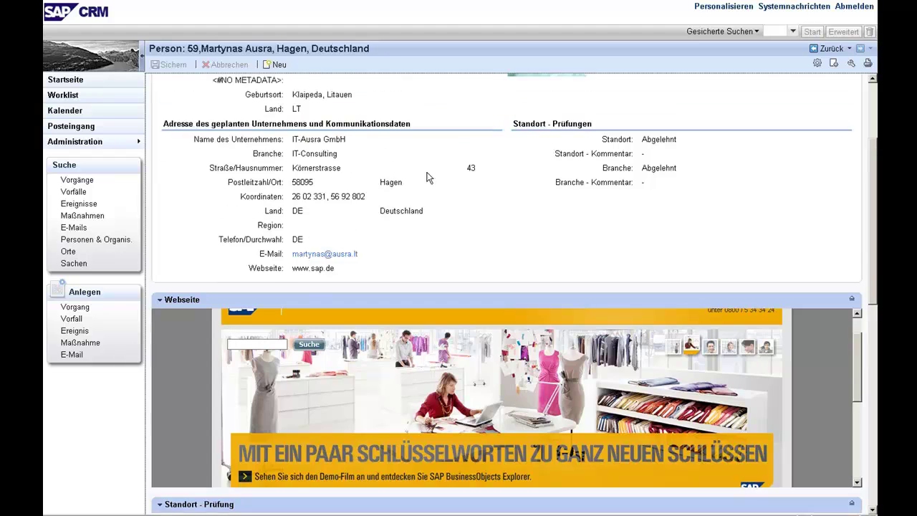
scroll(425, 179, up, 3)
click(238, 87)
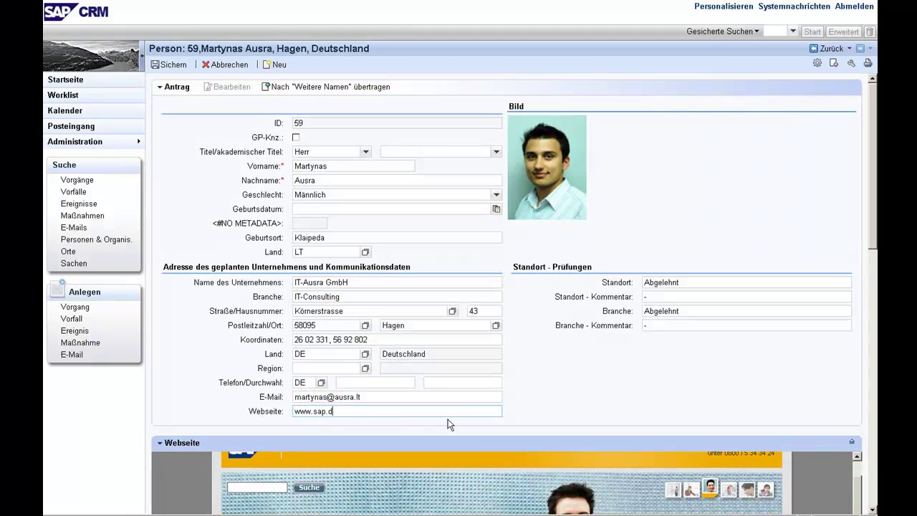
key(BackSpace)
key(BackSpace)
text(com)
key(Return)
Check the embedded SAP Global page, then collapse the Webseite section
scroll(542, 390, down, 3)
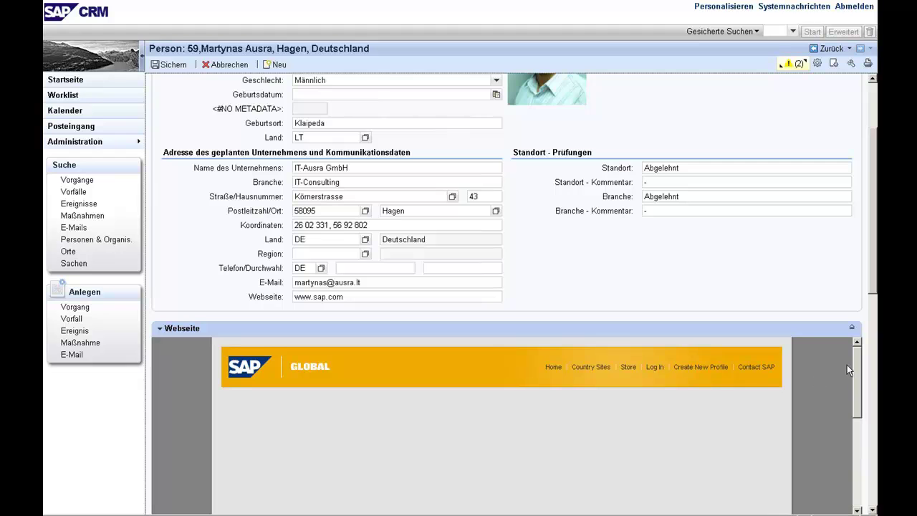
drag(872, 294, 874, 338)
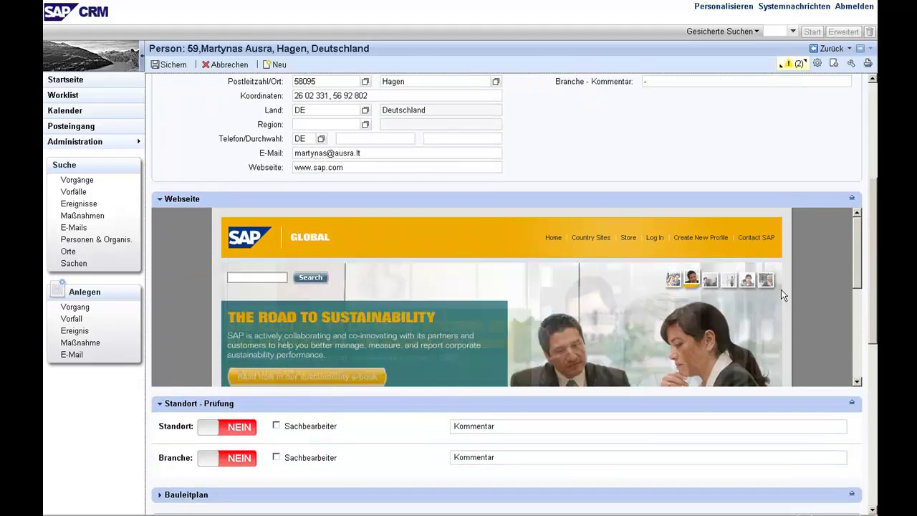
drag(873, 266, 874, 212)
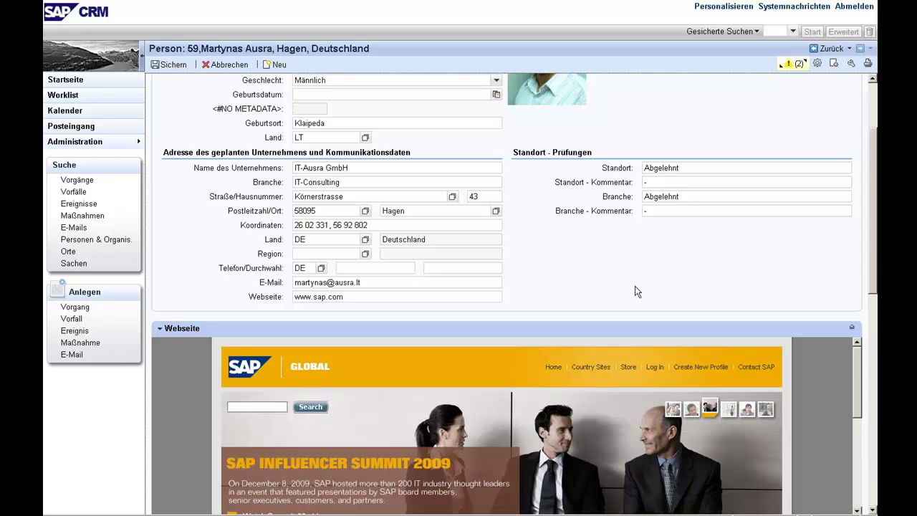
drag(871, 244, 872, 260)
scroll(872, 260, down, 3)
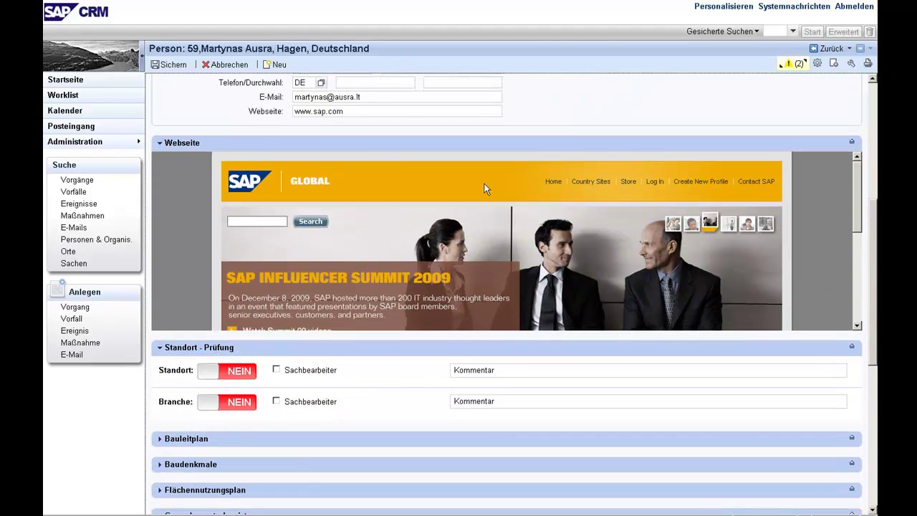
click(159, 144)
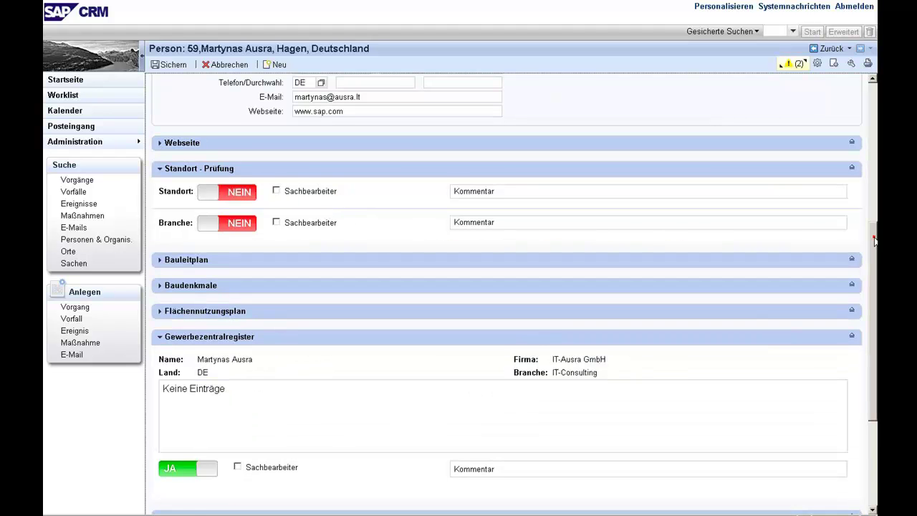
Expand the Bauleitplan block, whose embedded content shows a copyright notice
drag(875, 240, 875, 260)
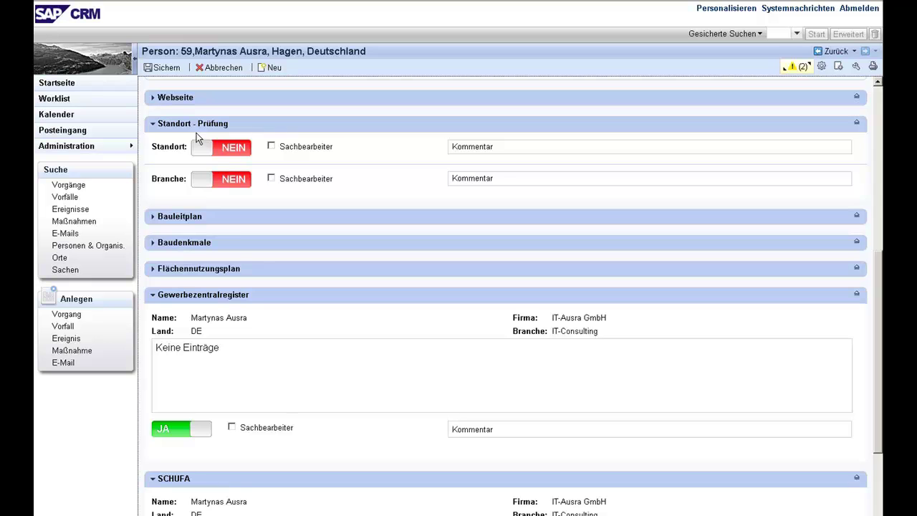
click(152, 216)
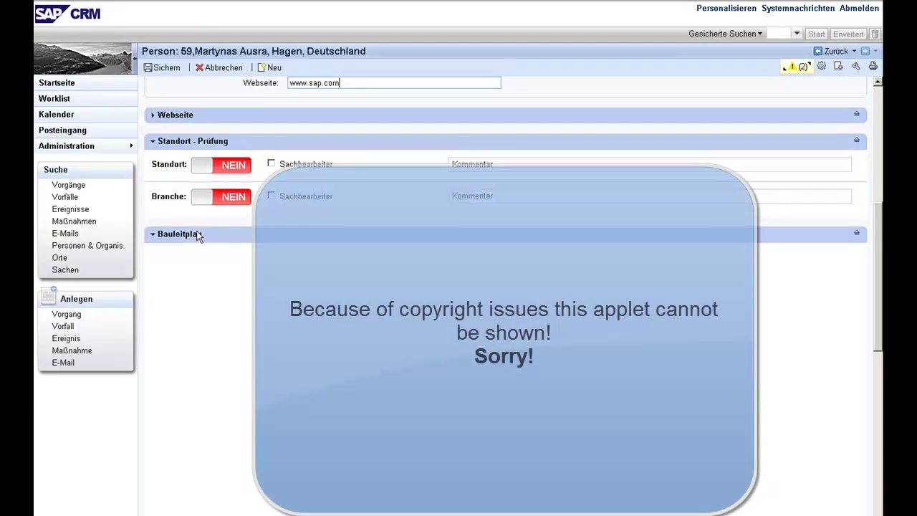
scroll(880, 258, down, 2)
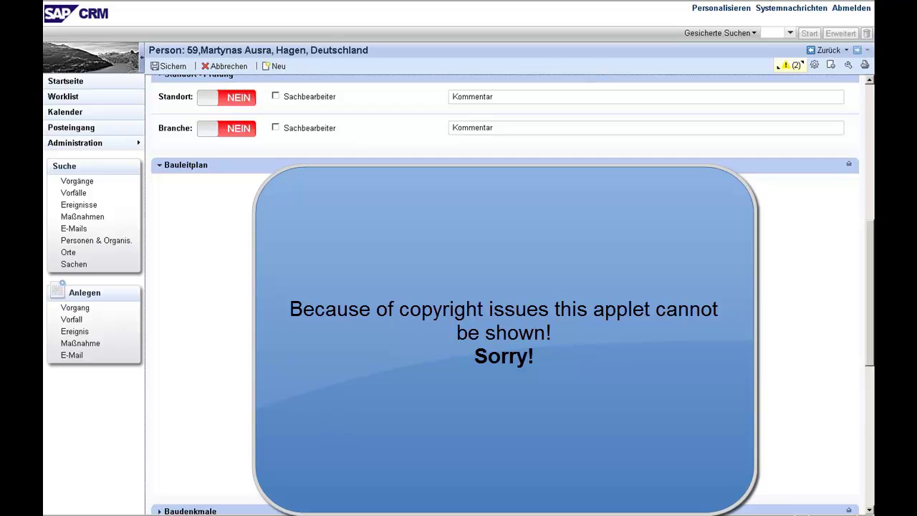
scroll(795, 296, up, 2)
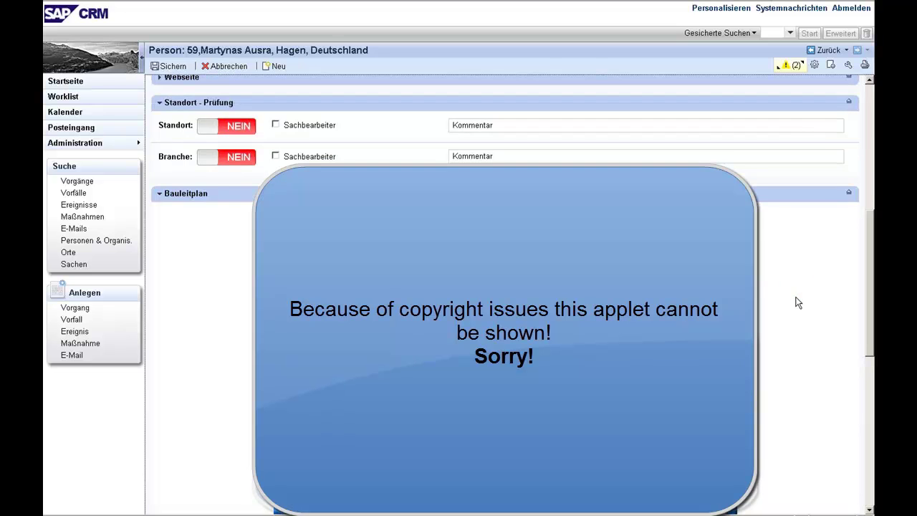
scroll(795, 297, up, 3)
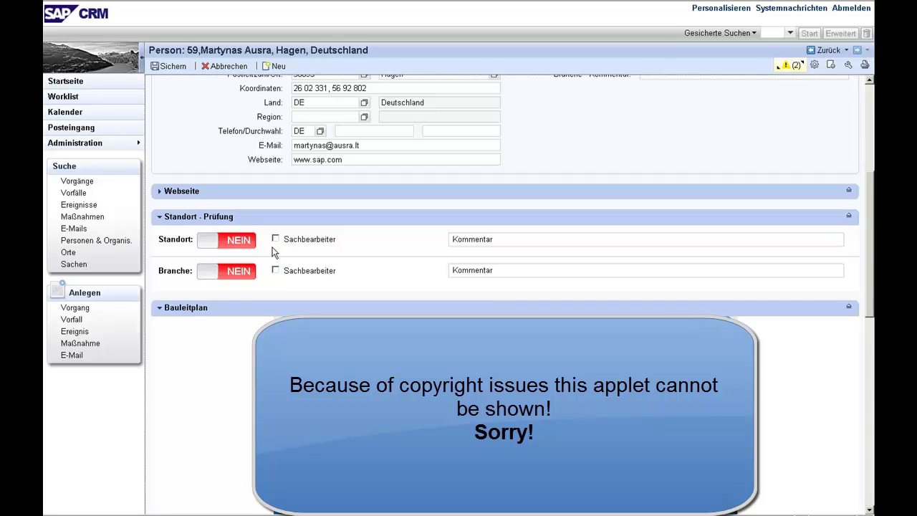
Set the Standort check to JA and tick Sachbearbeiter for the Branche check
click(244, 242)
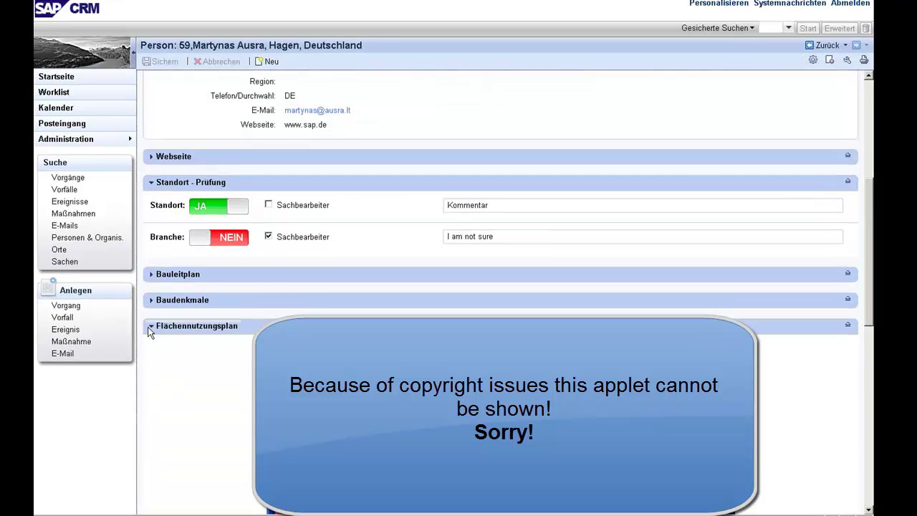
click(147, 326)
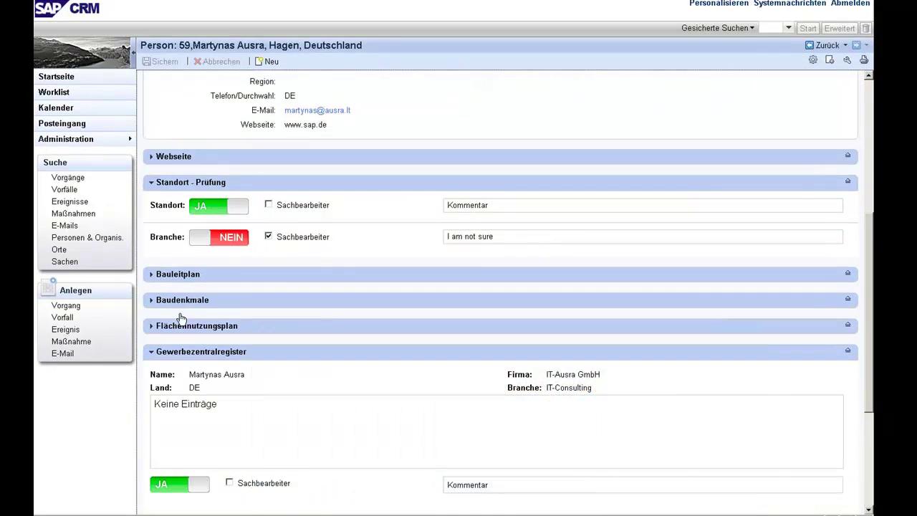
drag(868, 226, 864, 321)
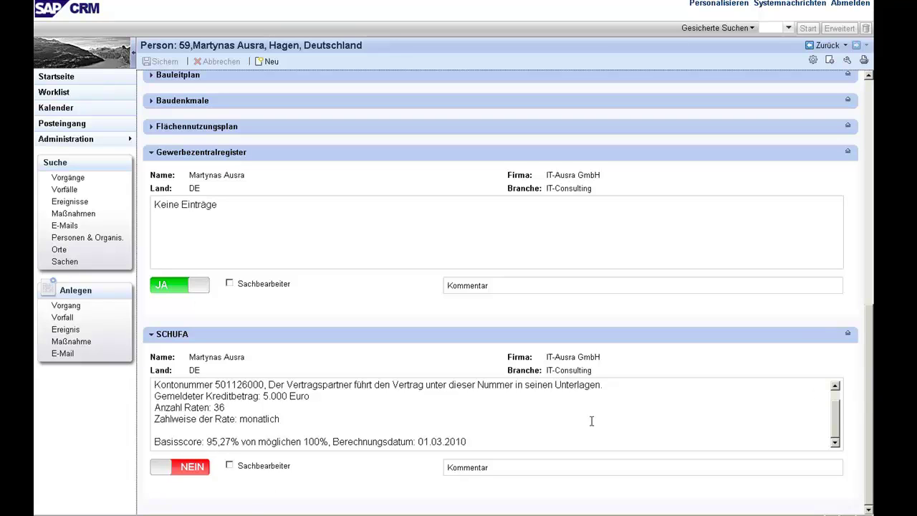
Review the SCHUFA Basisscore of 95,27 and set the SCHUFA check to yes
click(358, 409)
drag(835, 407, 836, 434)
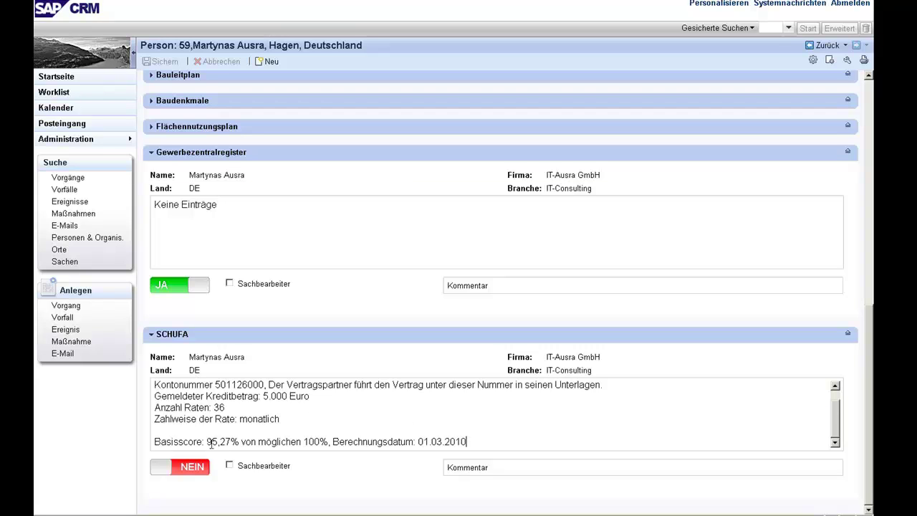
drag(206, 441, 231, 442)
double_click(304, 442)
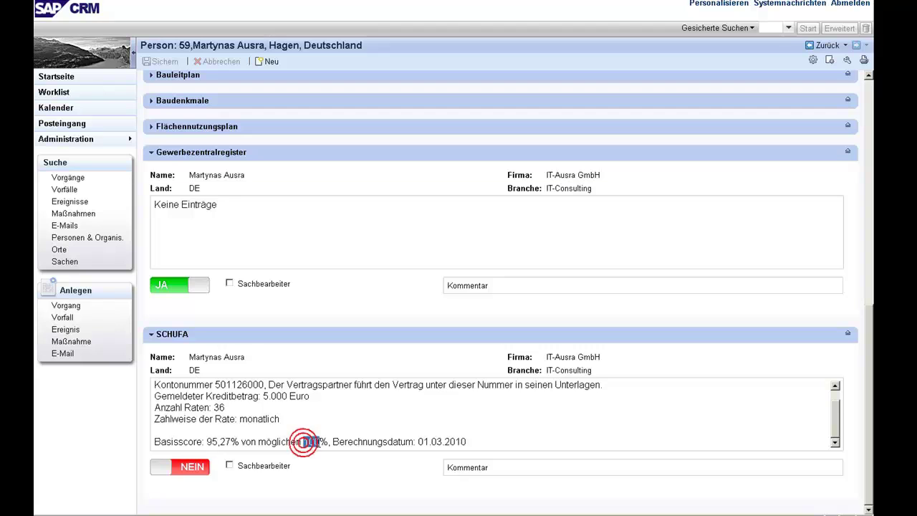
click(326, 476)
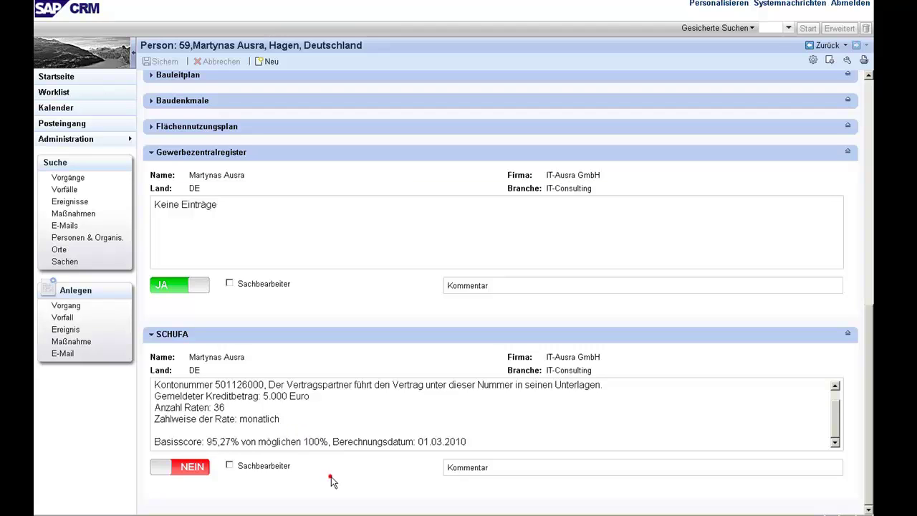
click(185, 467)
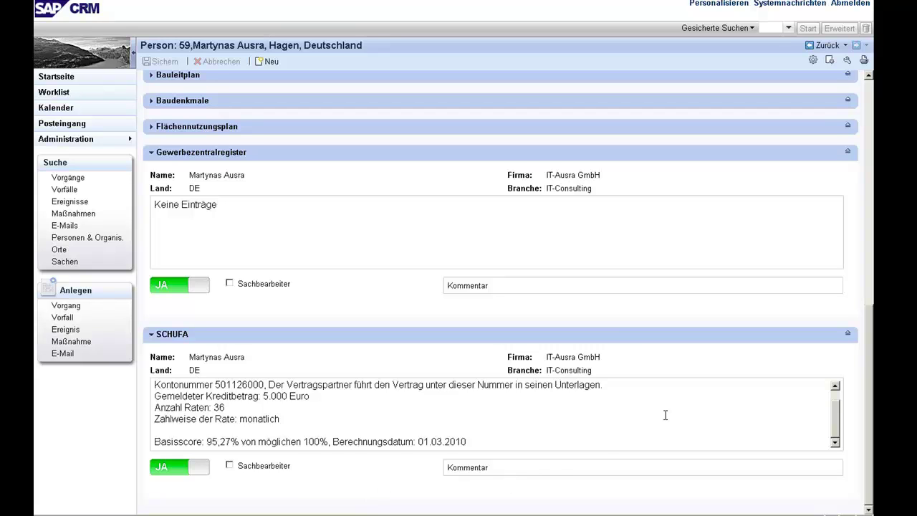
drag(864, 338, 866, 105)
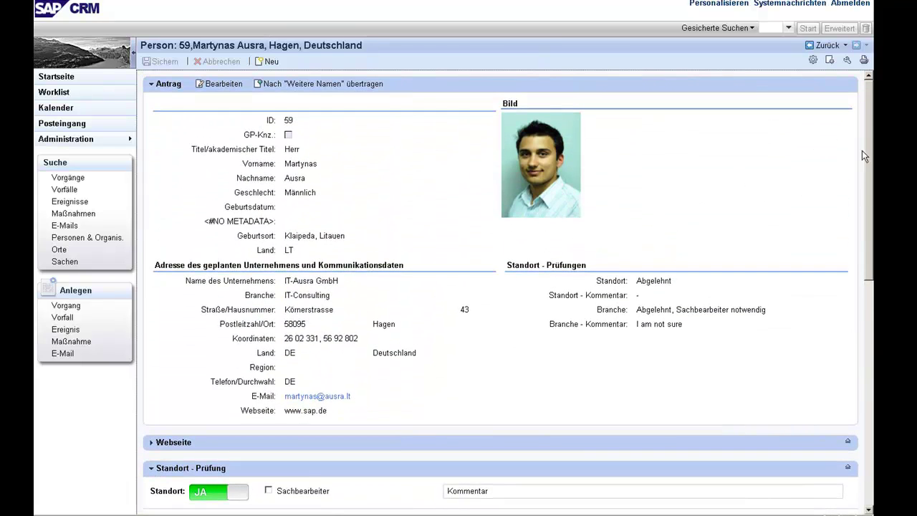
drag(864, 157, 863, 376)
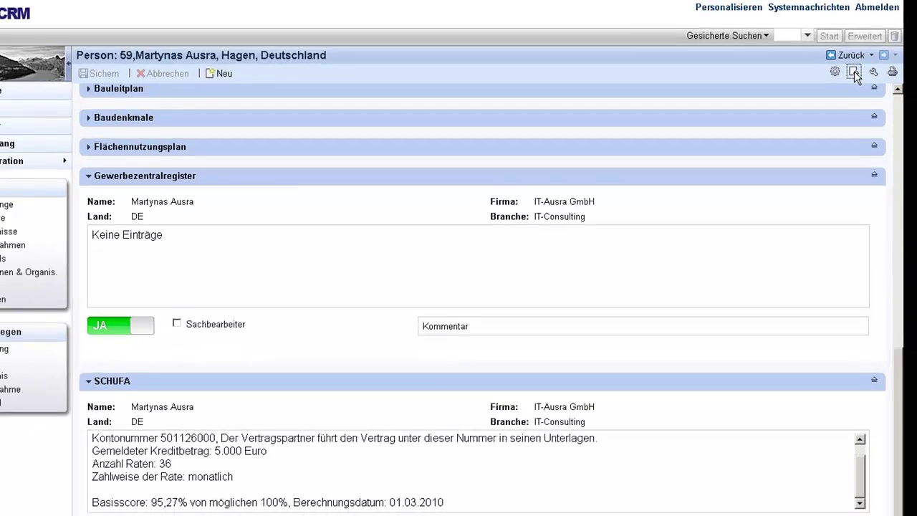
Display the Führungszeugnis and Übersetzungstool blocks and save under the customizing transport request
click(853, 72)
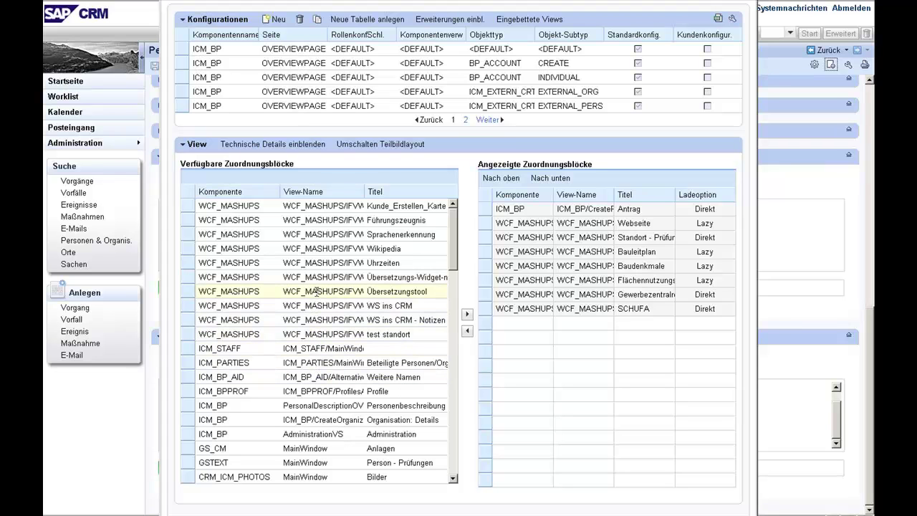
click(189, 220)
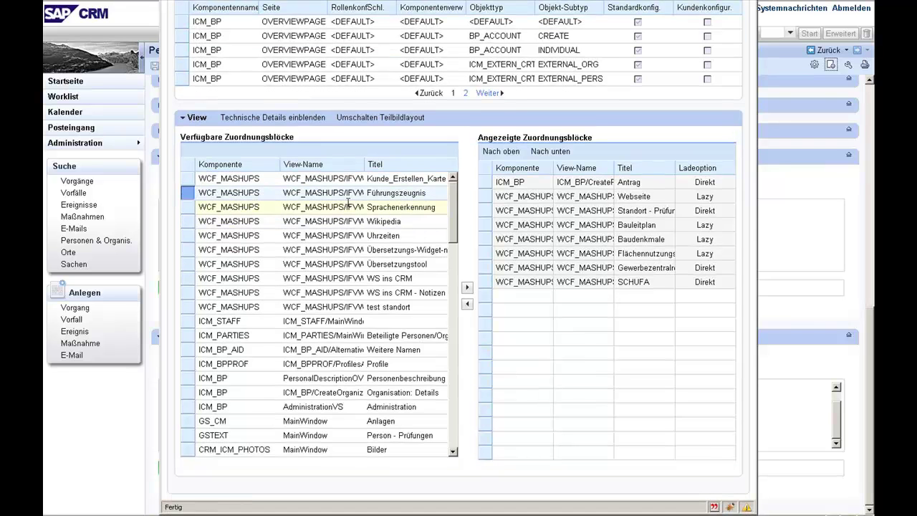
click(466, 288)
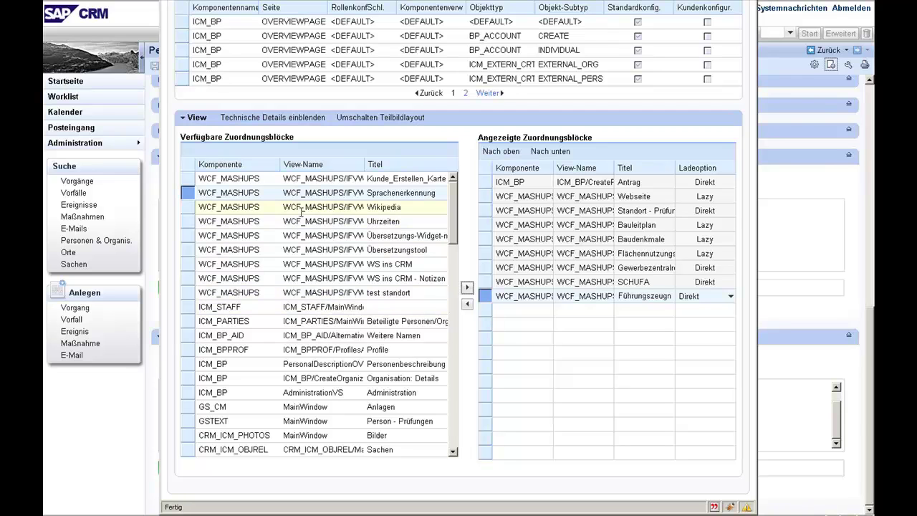
click(188, 249)
click(467, 288)
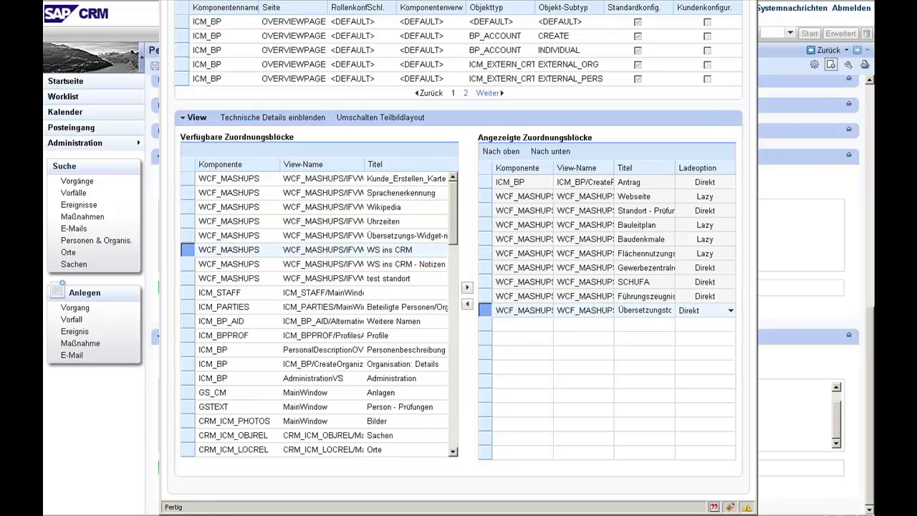
click(243, 242)
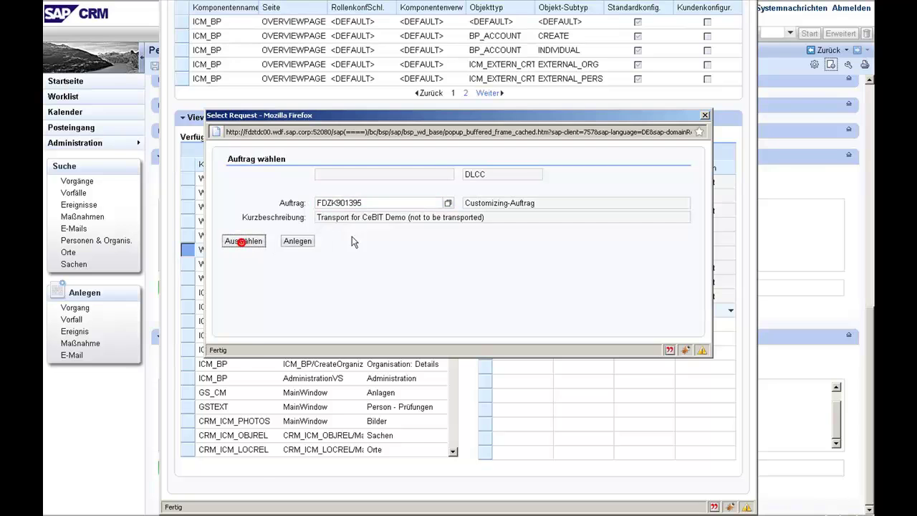
click(704, 116)
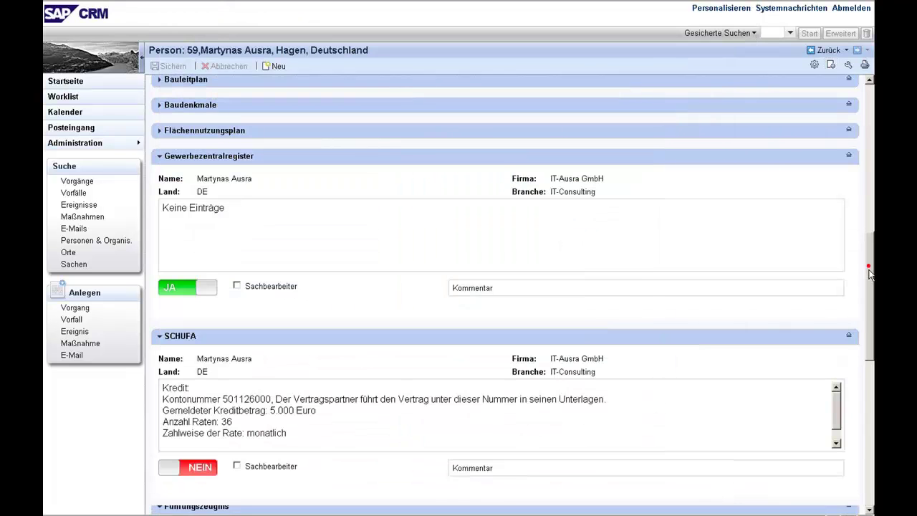
Scroll to the new Führungszeugnis section and the Übersetzungstool translation widget
drag(869, 273, 870, 398)
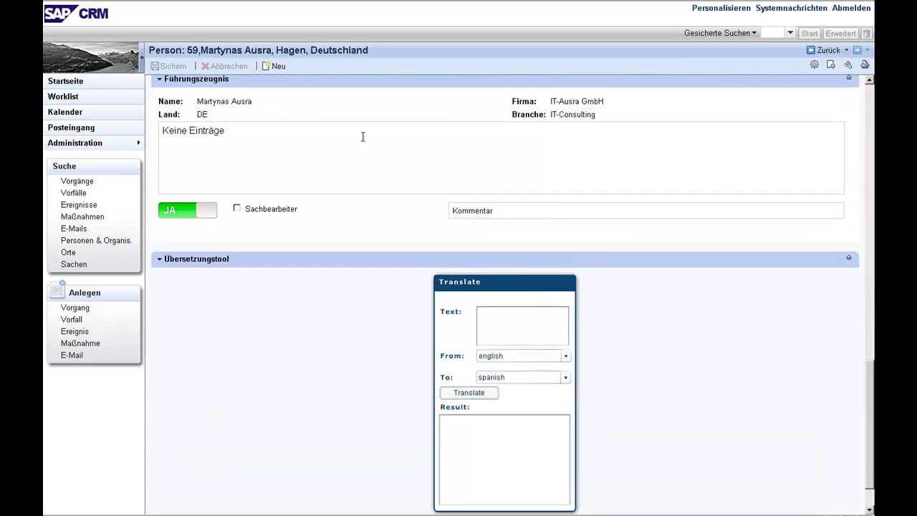
click(236, 131)
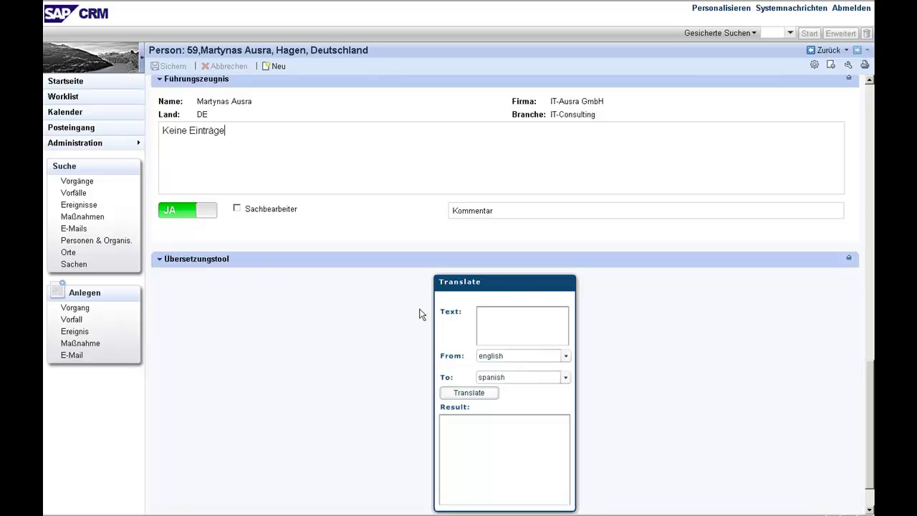
scroll(872, 377, down, 2)
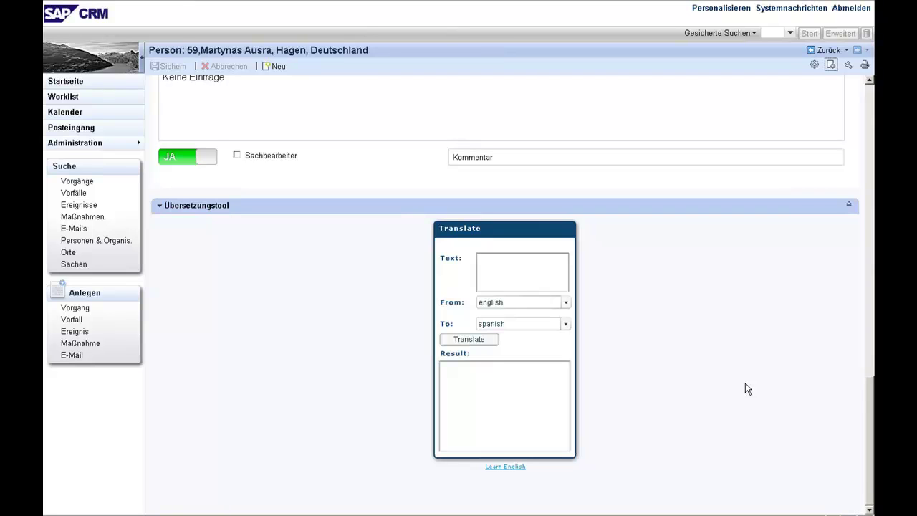
In the page configuration's Eingebettete Views, start adding a new mash-up
click(828, 70)
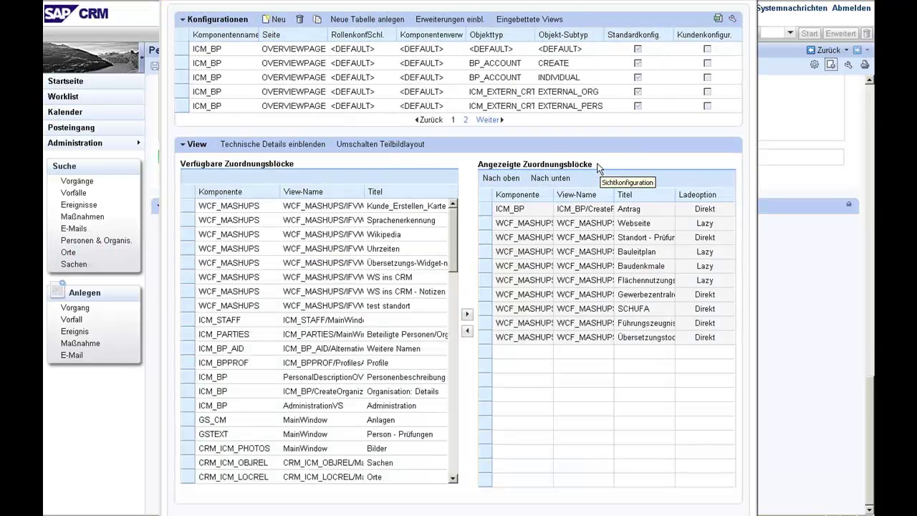
click(527, 25)
click(530, 43)
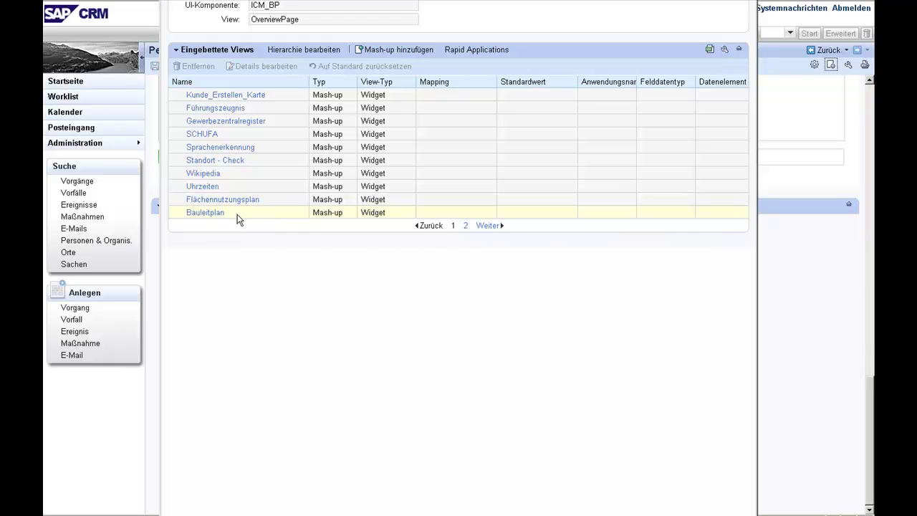
click(397, 51)
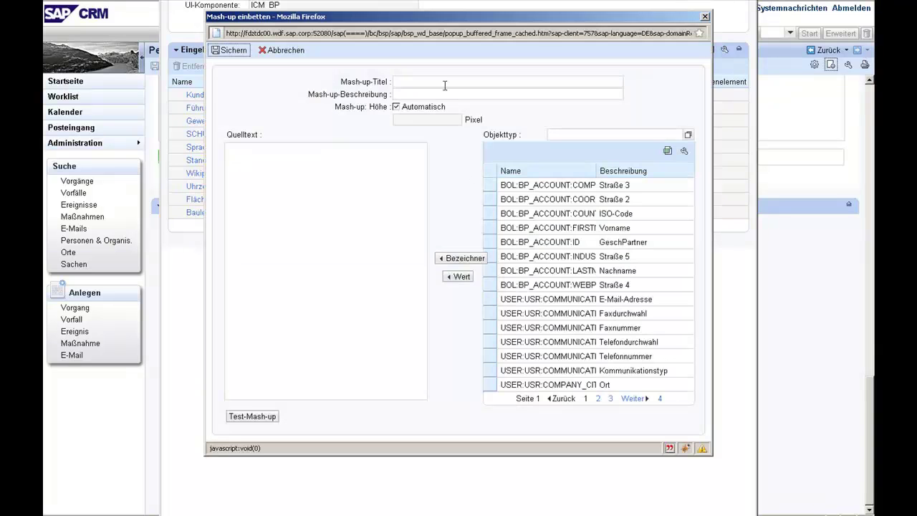
click(445, 81)
text(title)
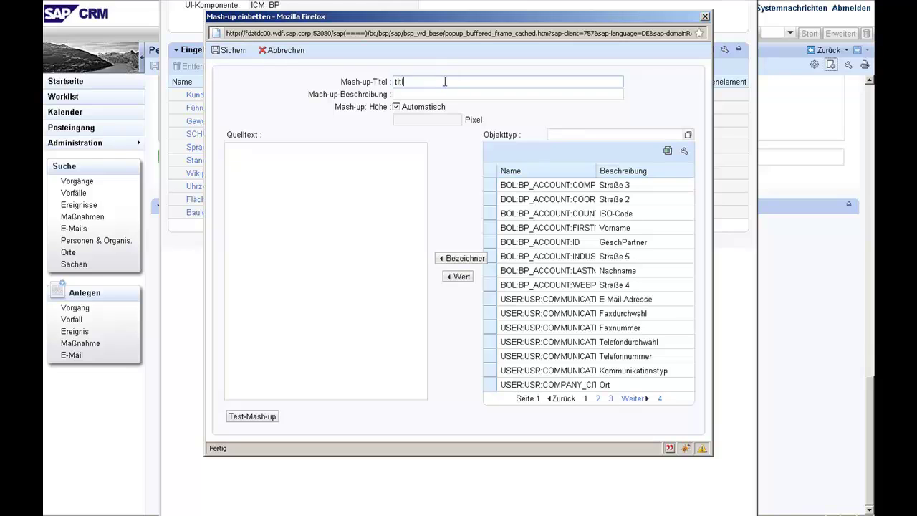
key(Tab)
text(d)
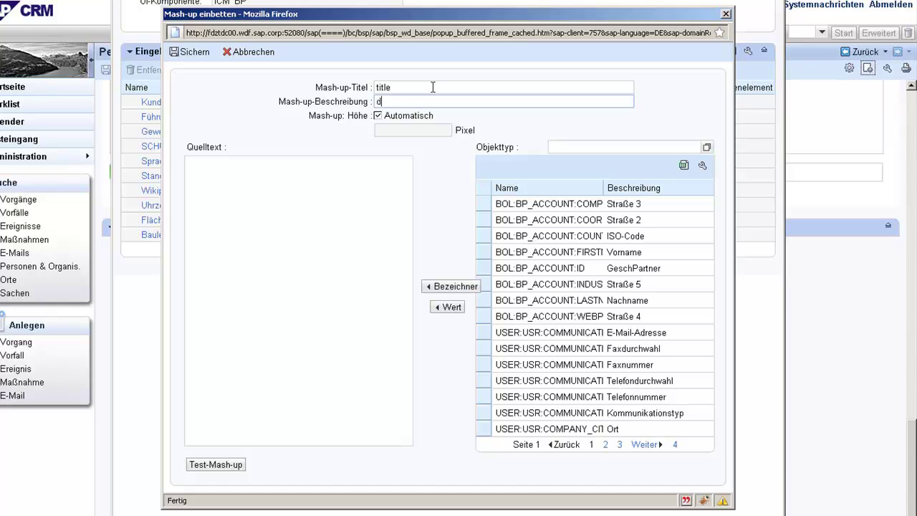
text(escribe)
click(224, 178)
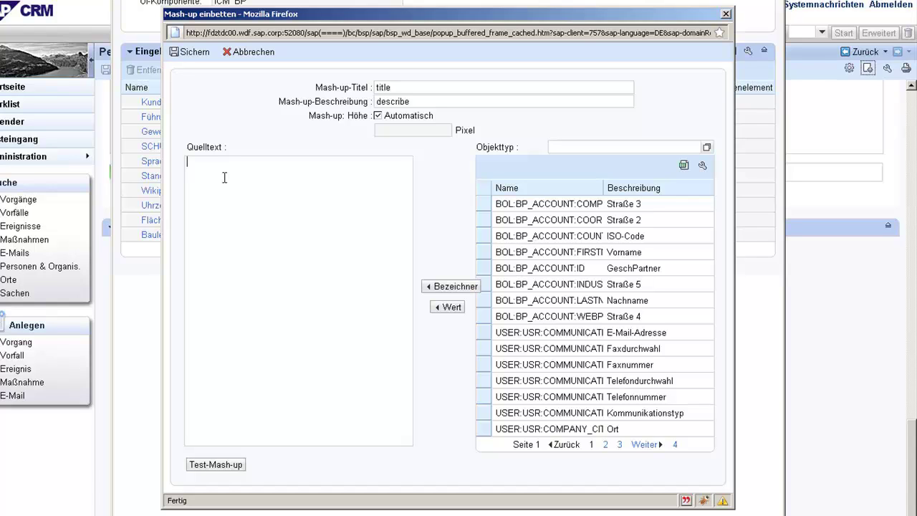
text(http)
text(://ww)
text(w.)
text(sa)
text(p.de)
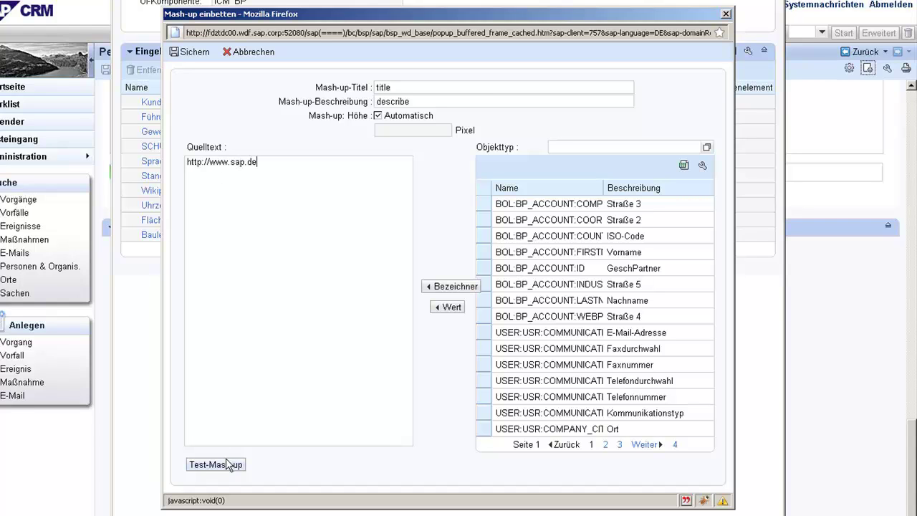
click(233, 466)
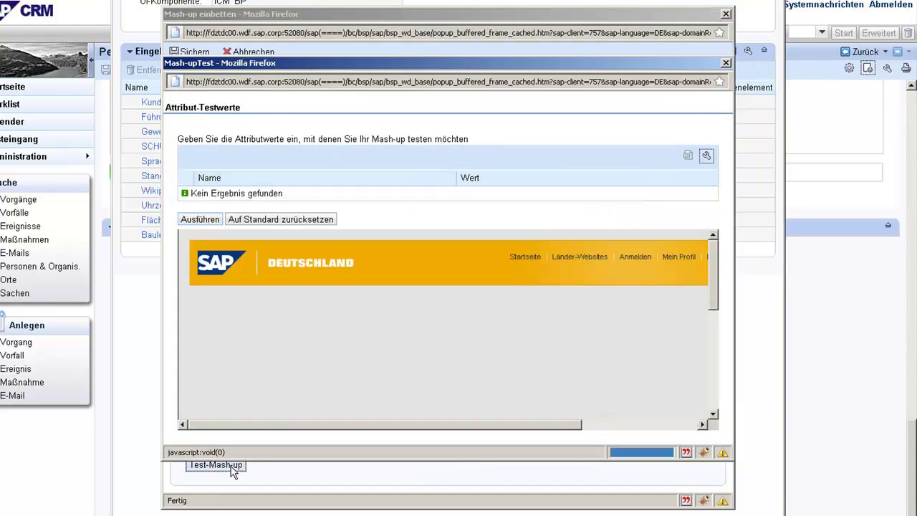
scroll(700, 268, down, 5)
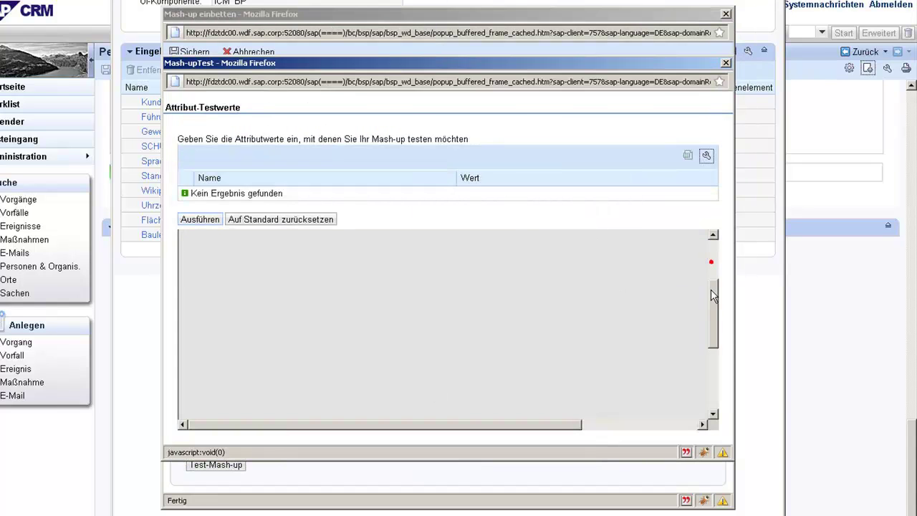
scroll(700, 268, down, 5)
scroll(700, 269, up, 10)
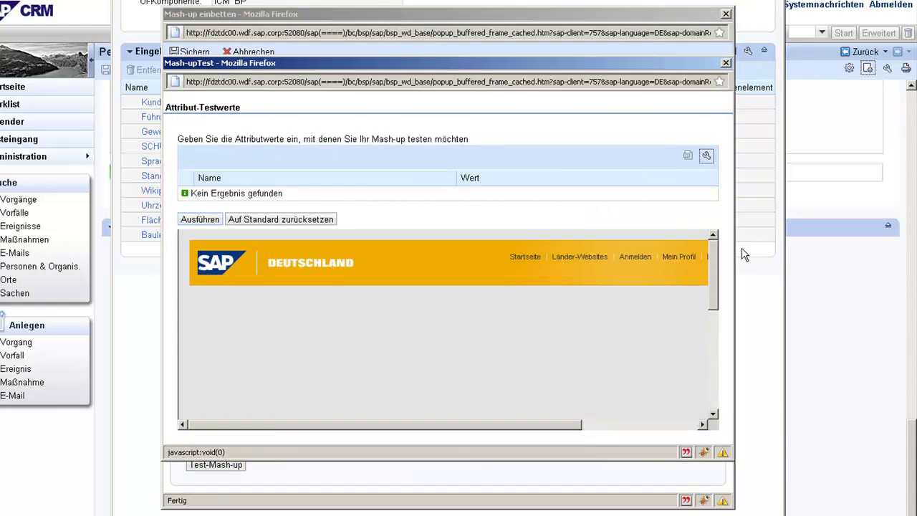
click(725, 63)
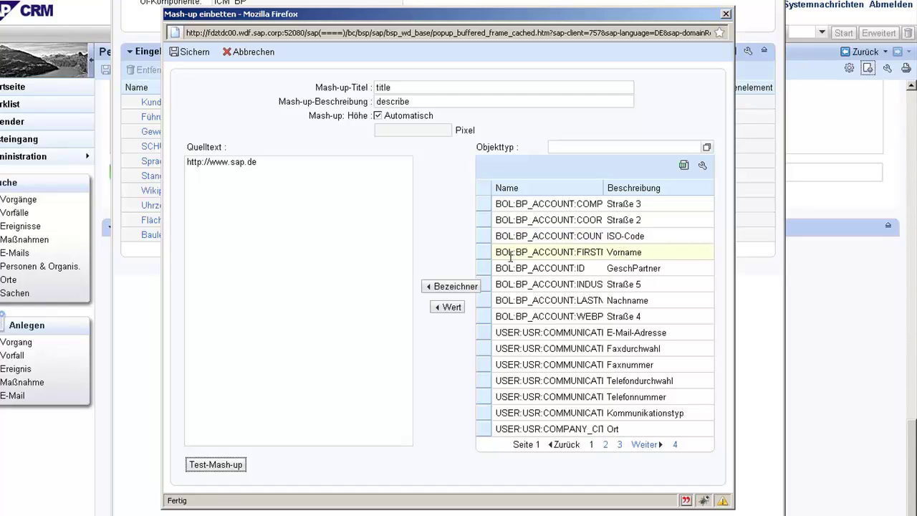
click(482, 261)
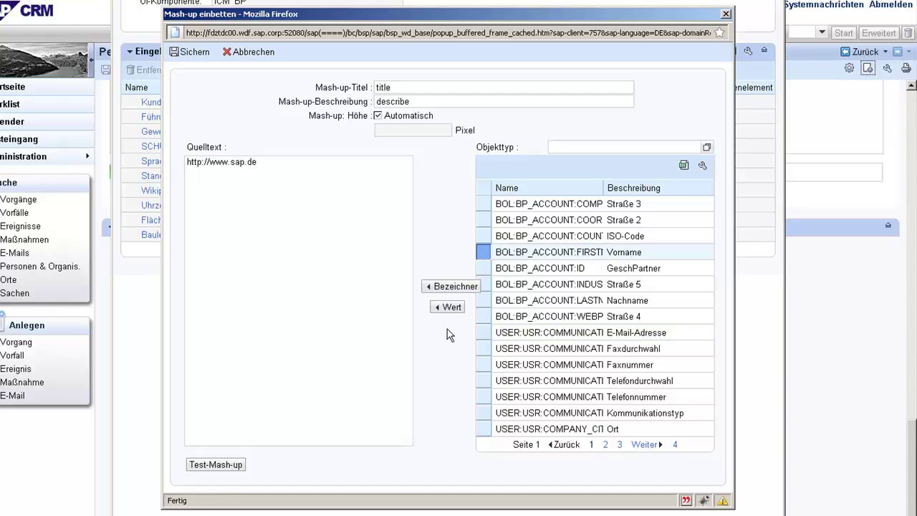
click(451, 309)
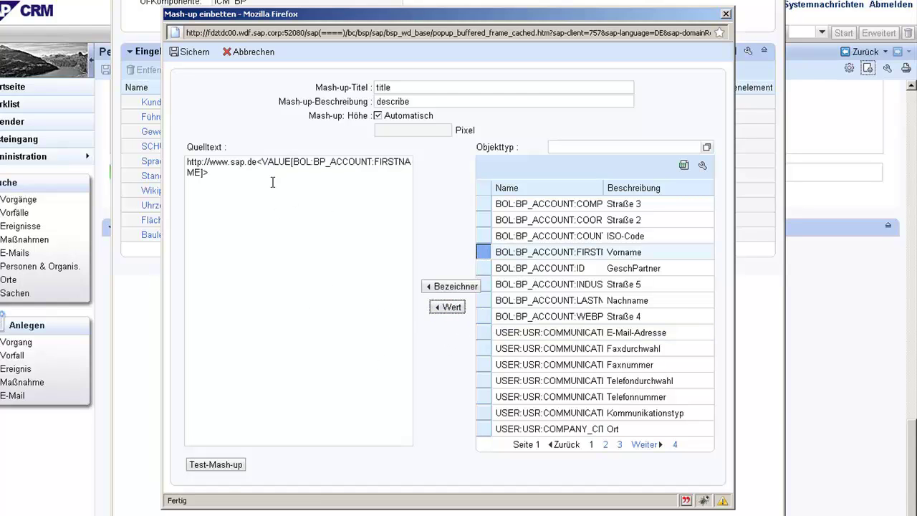
click(257, 162)
drag(256, 162, 187, 164)
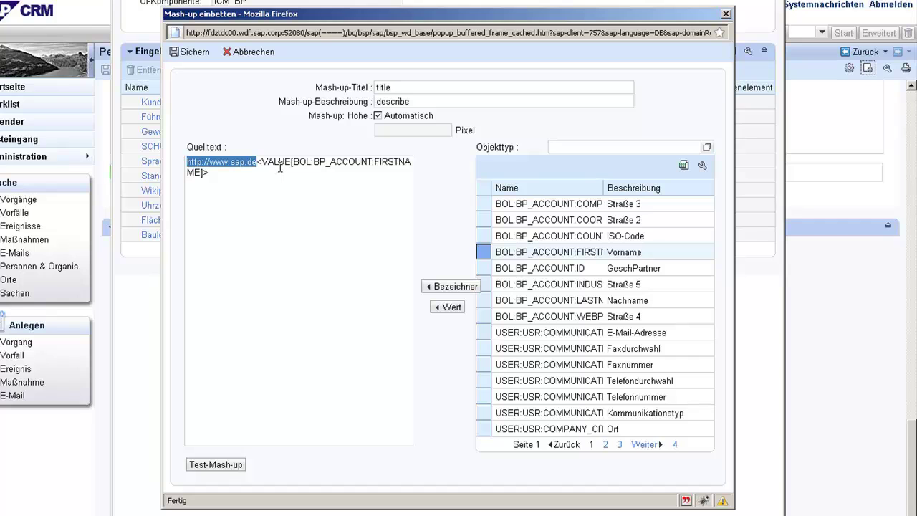